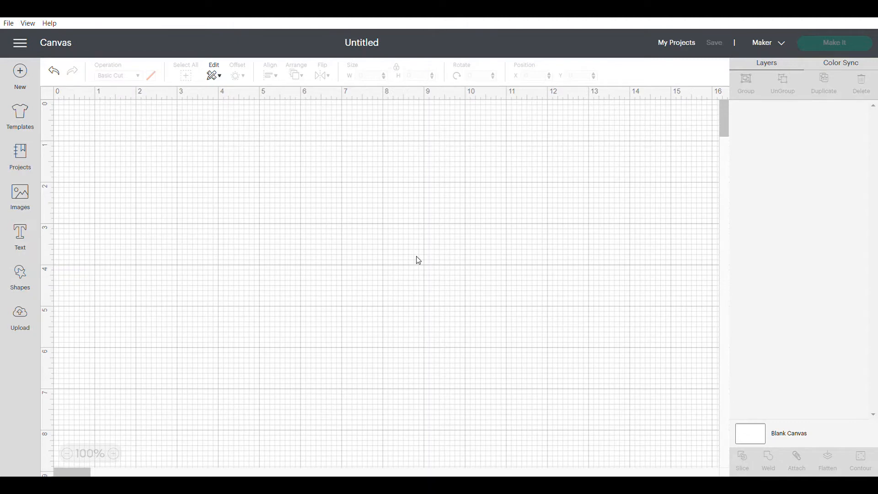
- Insert a square with rounded corners, move it towards the middle of the canvas and enlarge it to about 4.35 in wide
left_click(21, 275)
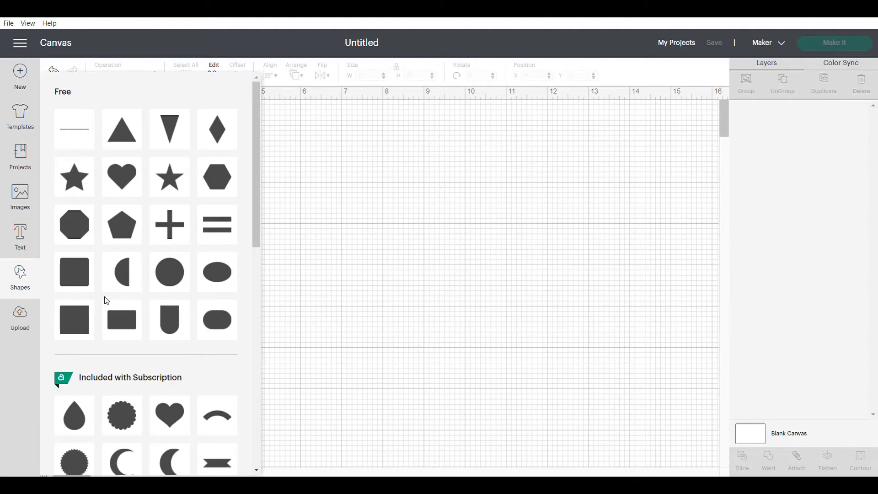
left_click(88, 270)
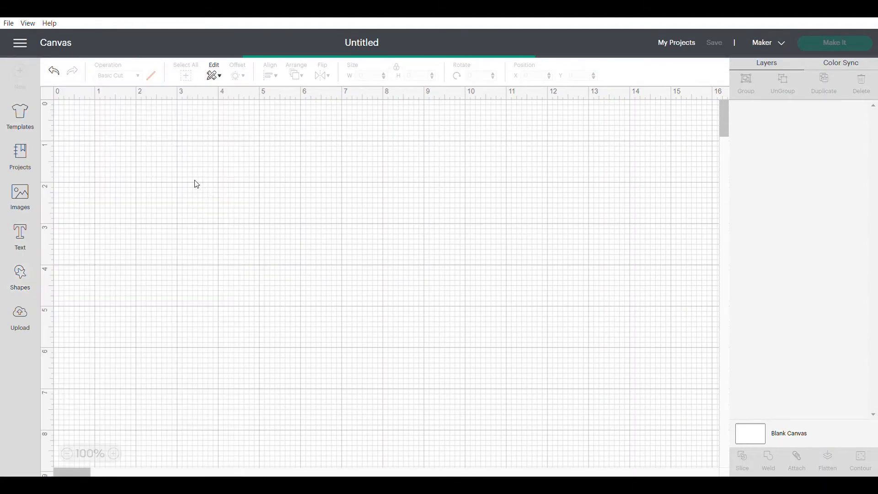
left_click_drag(137, 173, 315, 208)
left_click_drag(342, 250, 438, 345)
left_click(508, 243)
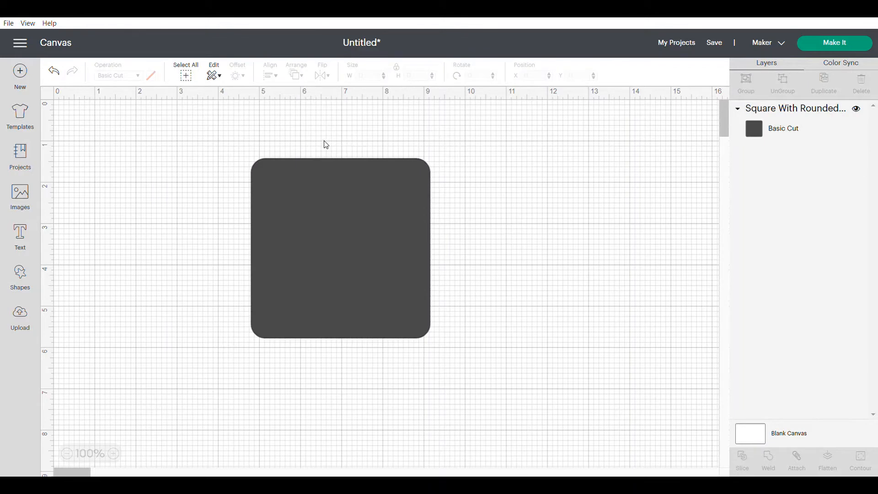
- Add the pink "I love you" heart image from the image library to the canvas
left_click(26, 198)
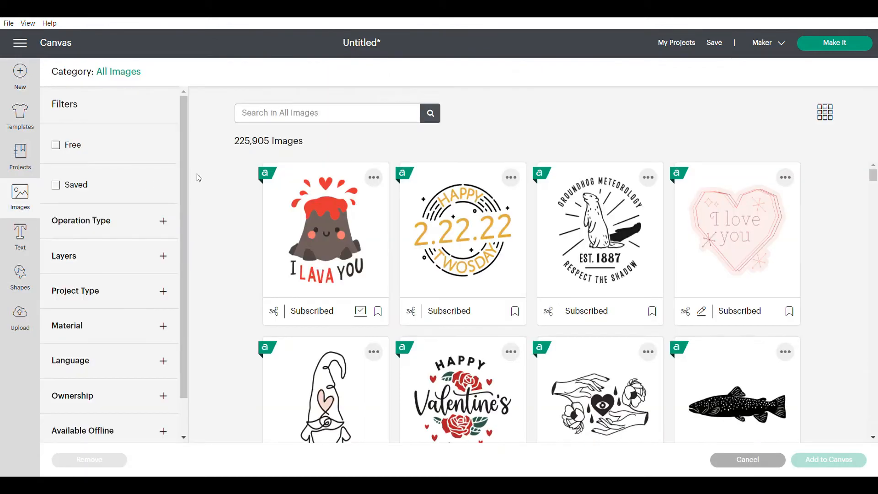
left_click(337, 234)
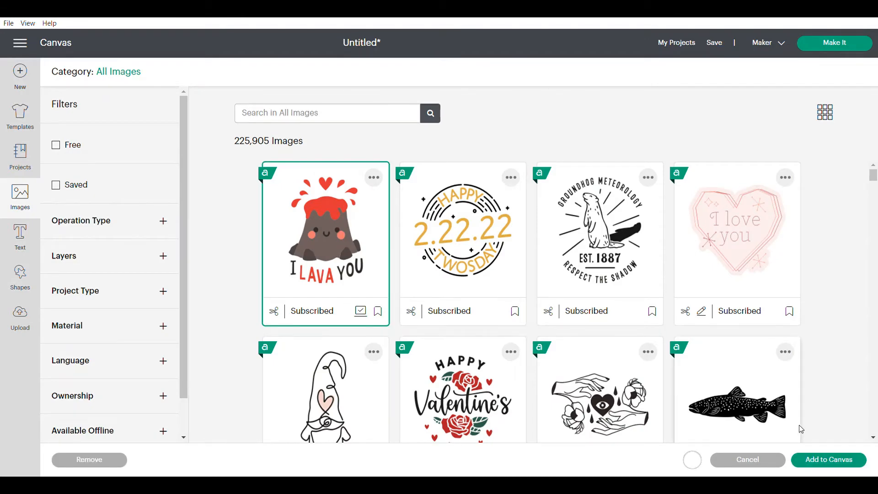
left_click(753, 265)
left_click(319, 234)
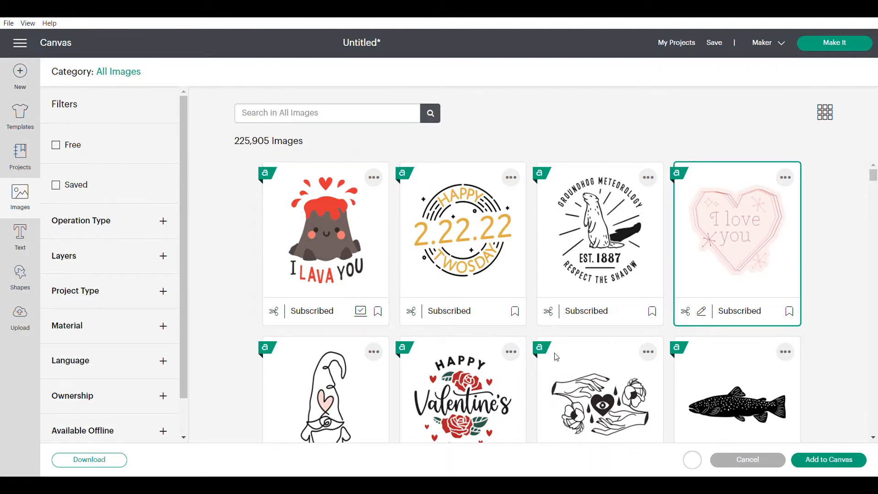
left_click(829, 460)
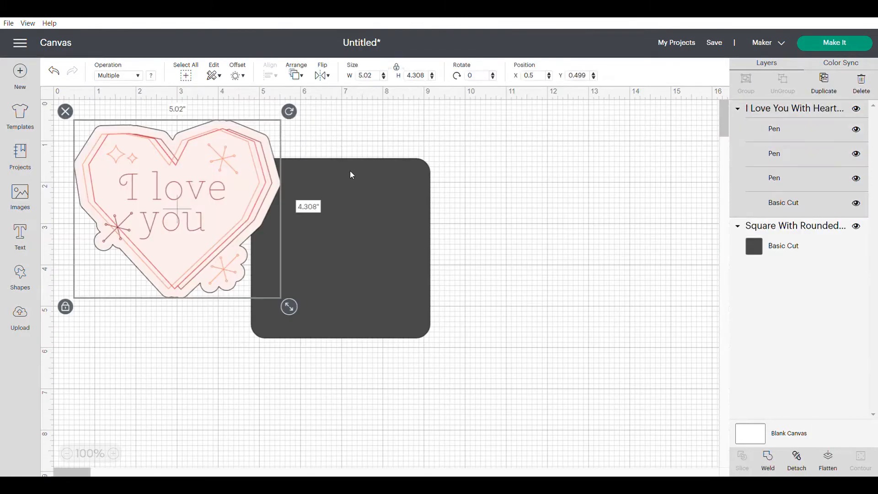
- Change the rounded square's material colour to white
left_click(351, 175)
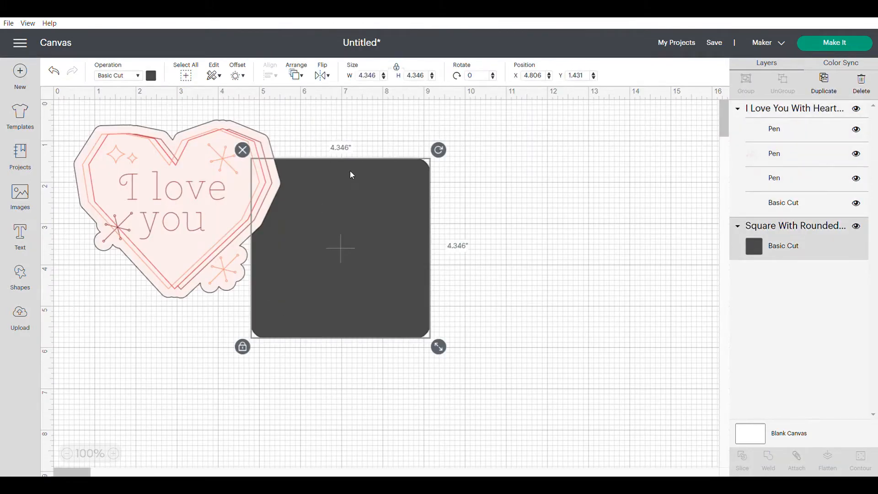
left_click(151, 75)
left_click(164, 185)
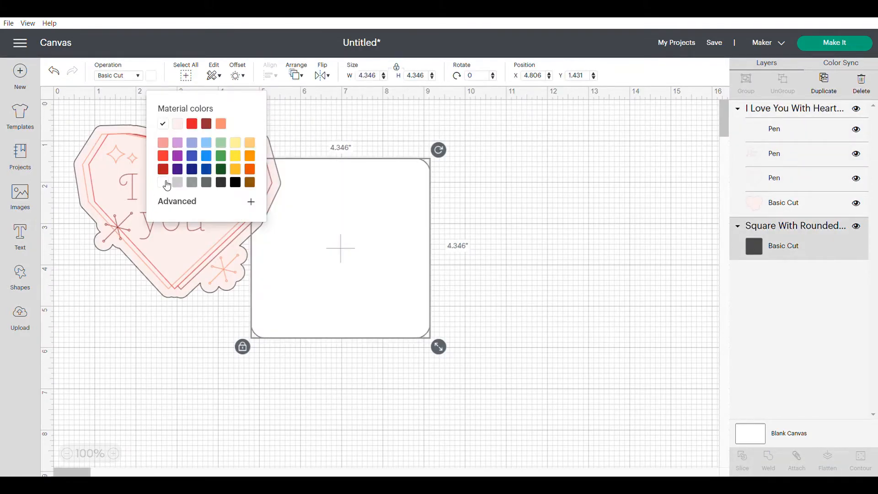
- Move the "I love you" heart onto the white square and shrink it to about 3.82 × 3.28 in so it fits inside
left_click_drag(190, 250, 379, 298)
left_click_drag(468, 354, 424, 311)
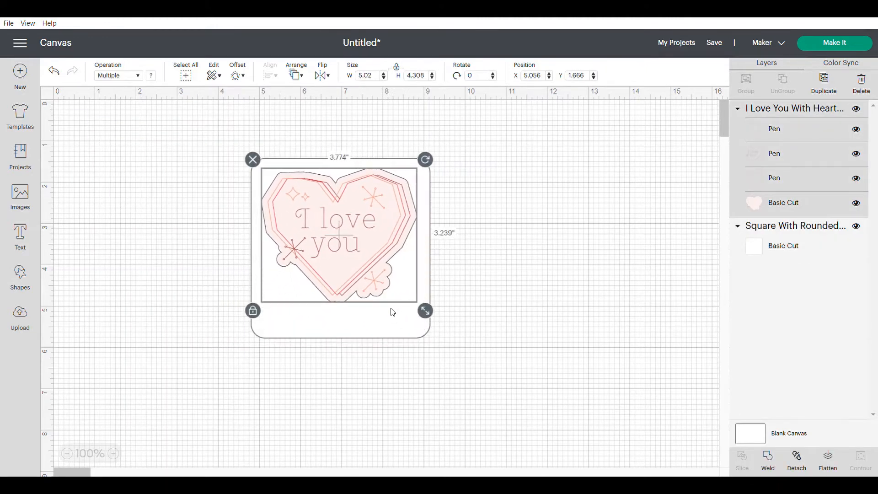
left_click_drag(341, 276, 349, 291)
left_click_drag(395, 255, 392, 245)
left_click_drag(427, 316, 431, 319)
left_click_drag(384, 291, 382, 302)
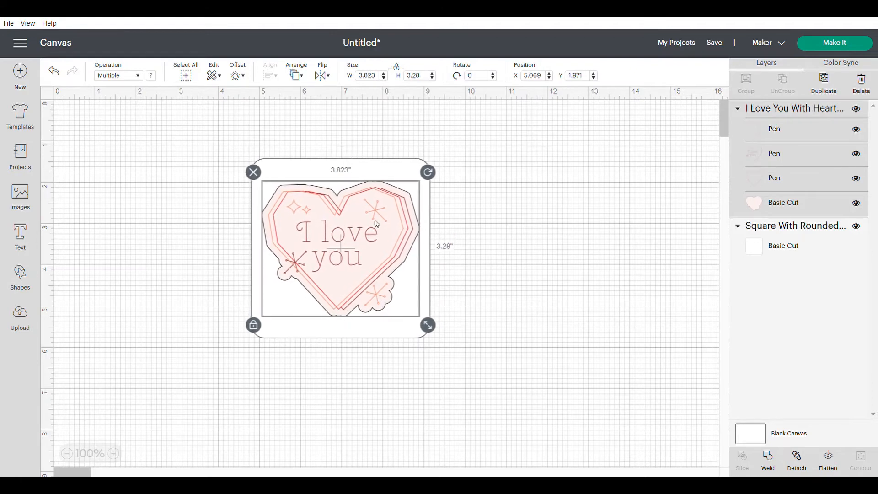
- Align the heart image and the rounded square by centring them on each other
left_click(337, 158, "shift")
left_click(268, 75)
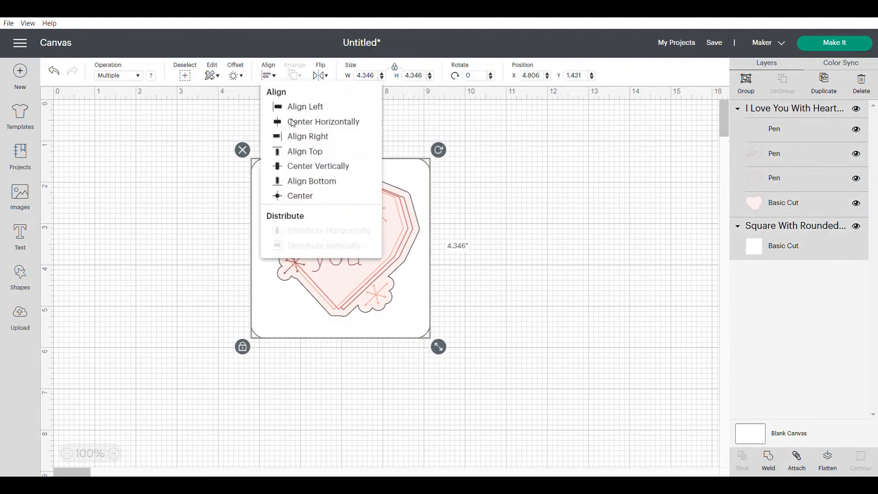
left_click(299, 197)
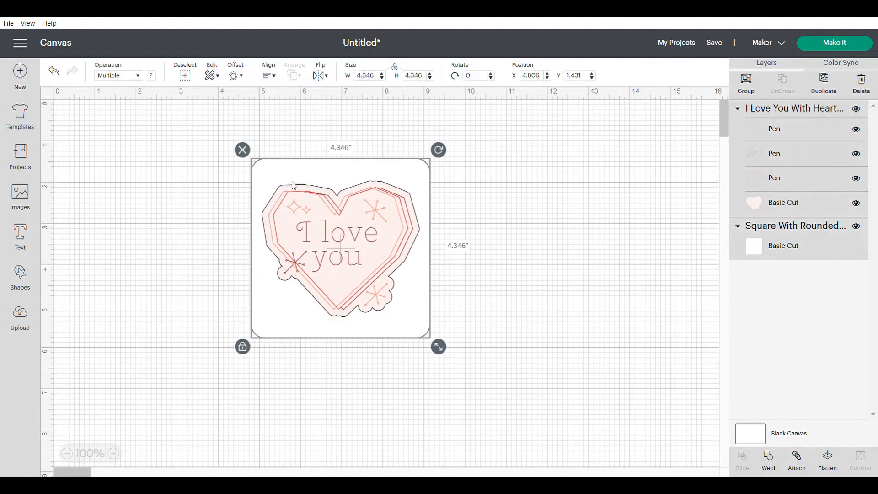
left_click(484, 222)
left_click(400, 249)
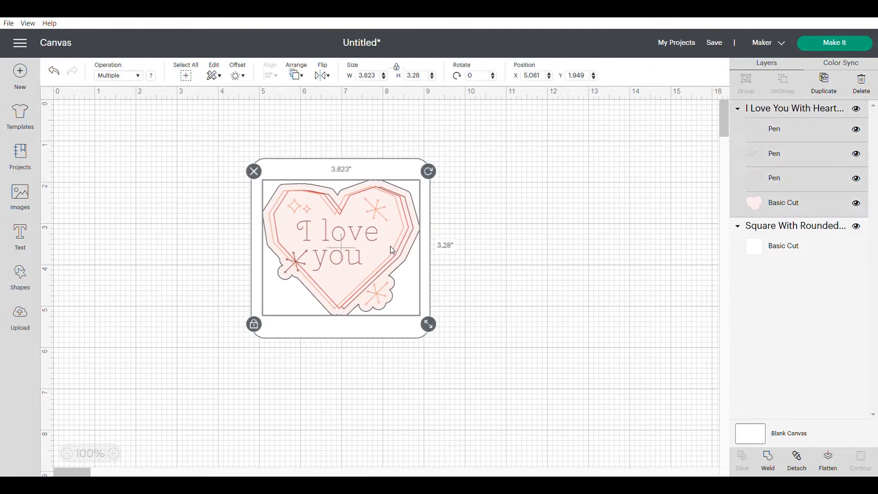
left_click(645, 215)
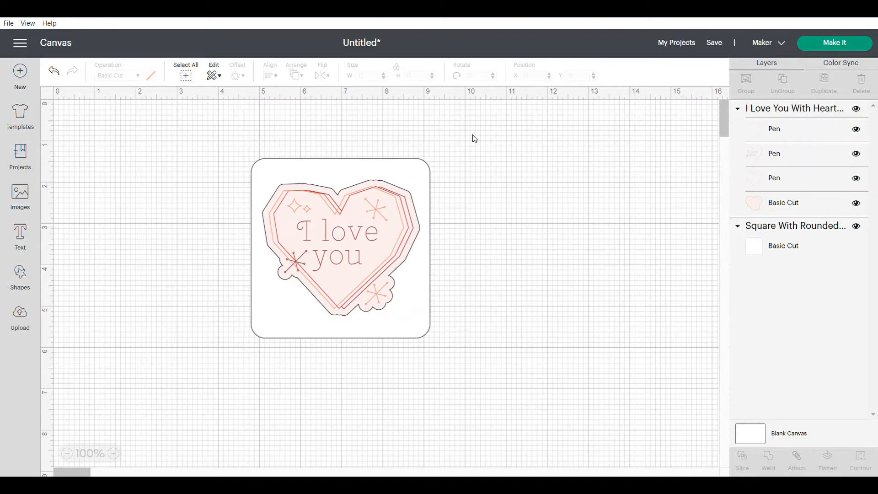
- Flatten the heart image and rounded square into one printable layer, and preview it on the cutting mat before returning to the canvas
left_click_drag(472, 135, 215, 375)
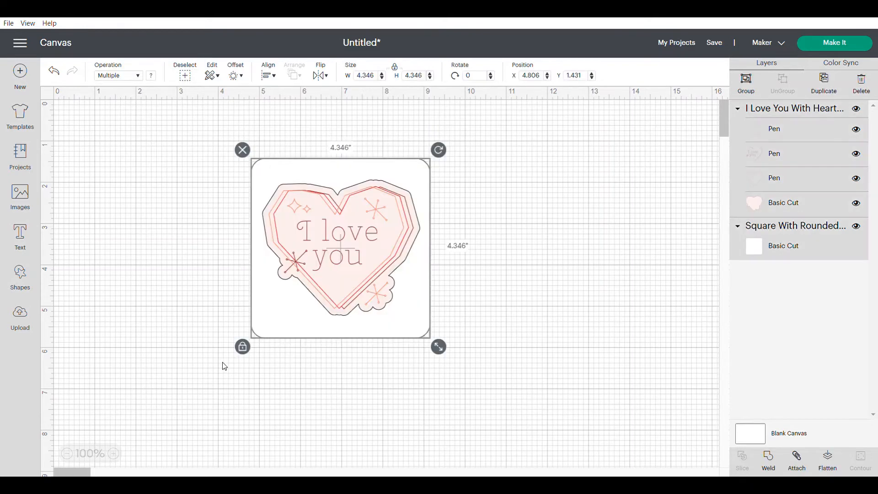
left_click(829, 459)
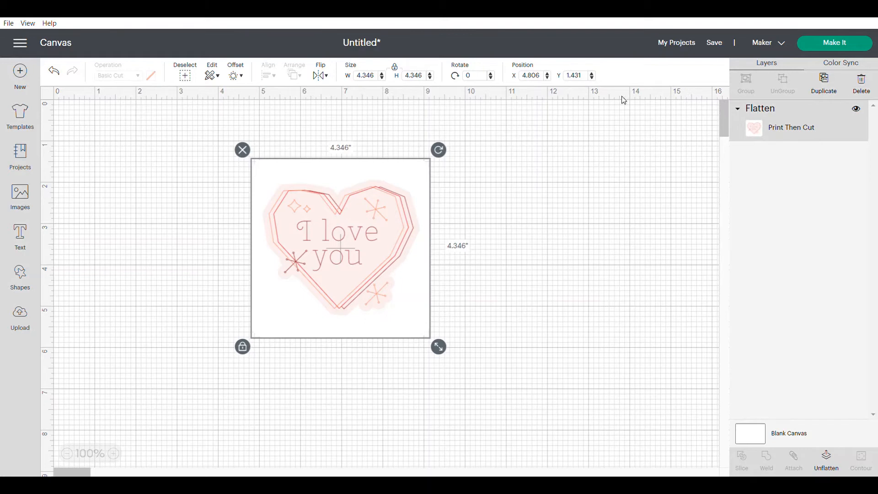
left_click(840, 47)
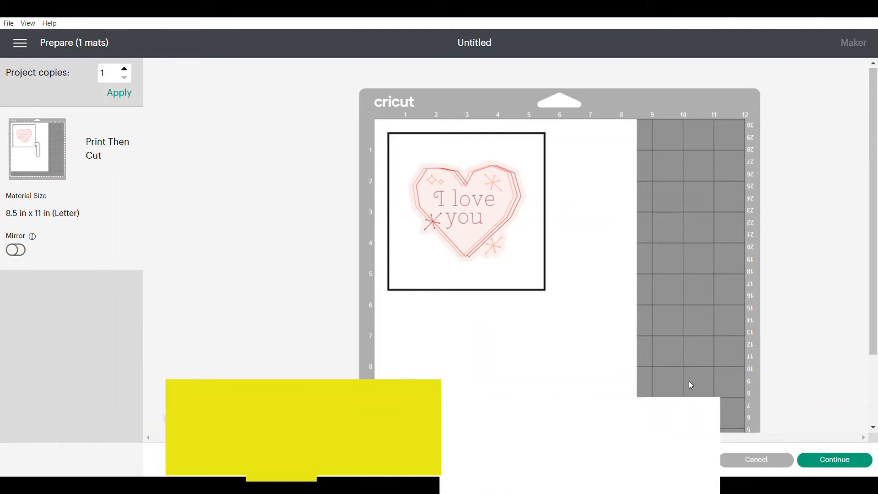
left_click(767, 466)
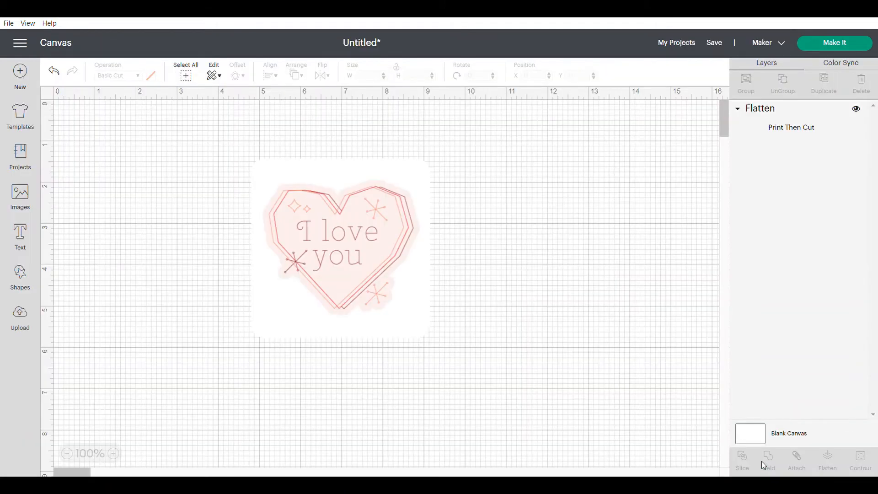
- Move the flattened design aside to about X 11.1, Y 0.6 and insert a heart shape about 3.54 × 3.13 in beside it
left_click(413, 214)
left_click_drag(413, 214, 635, 177)
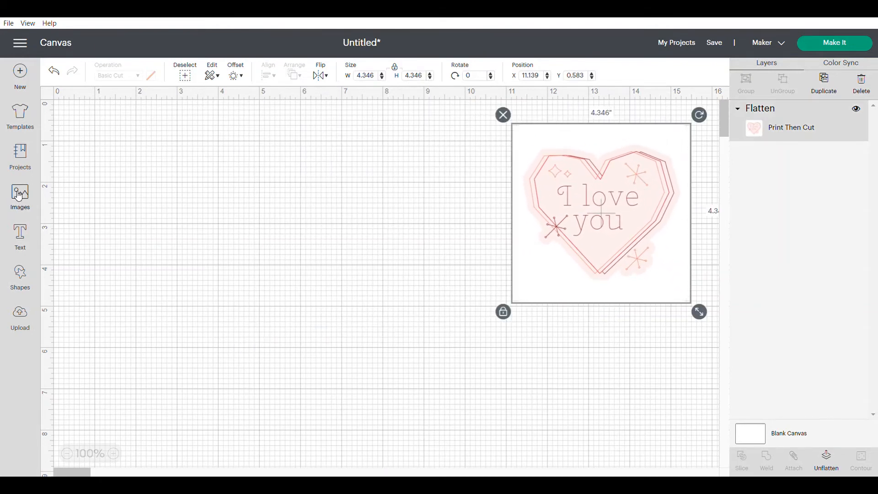
left_click(26, 271)
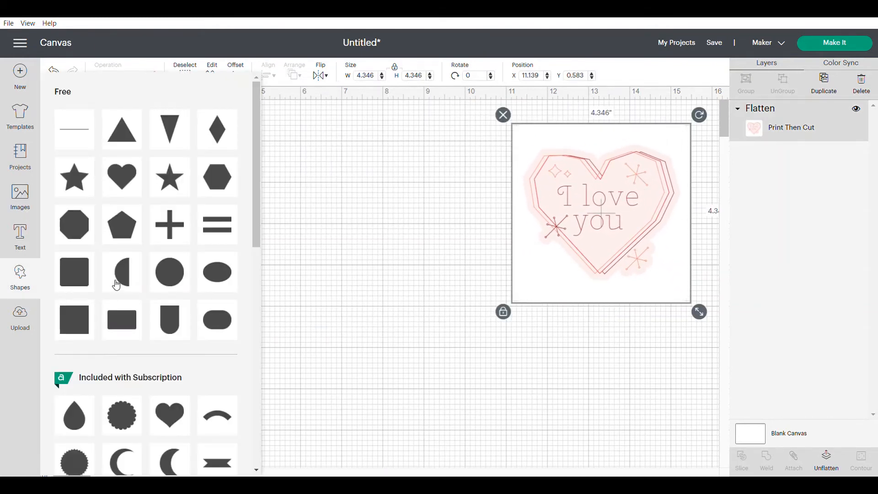
left_click(114, 174)
left_click_drag(145, 172, 301, 213)
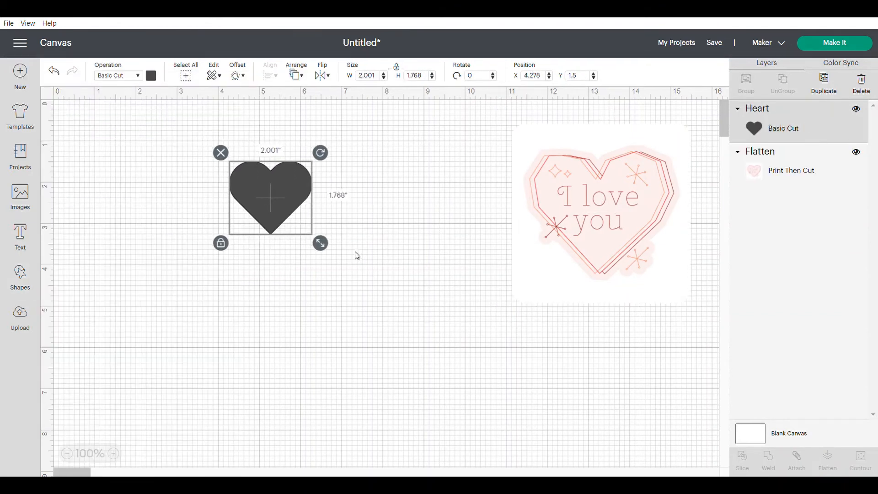
left_click_drag(319, 241, 384, 300)
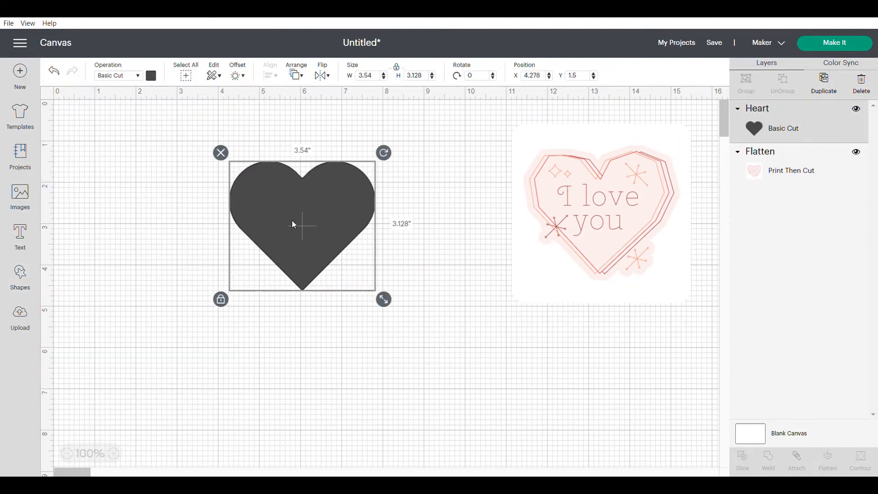
- Change the plain heart shape's material colour to the pale pink used in the "I love you" design
left_click(151, 76)
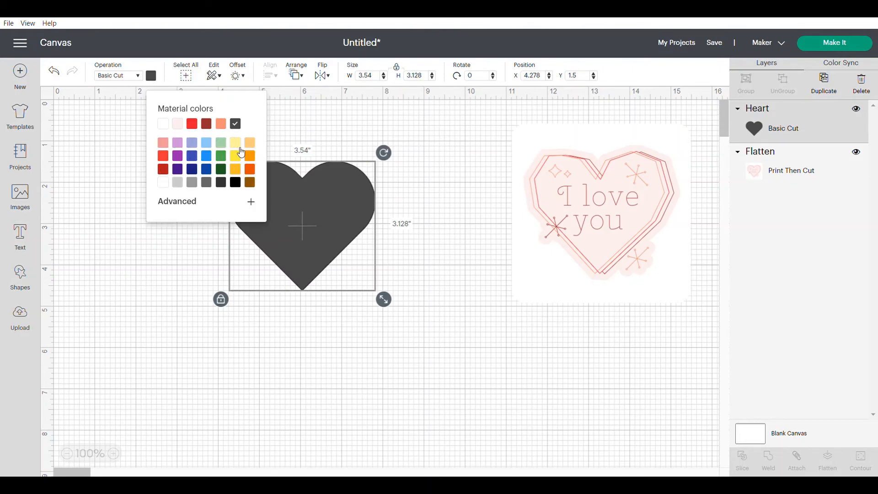
left_click(178, 123)
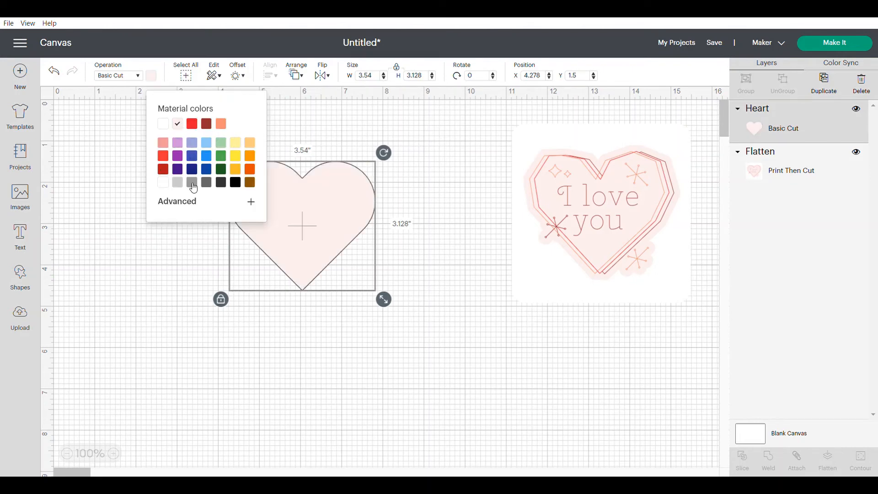
left_click(156, 286)
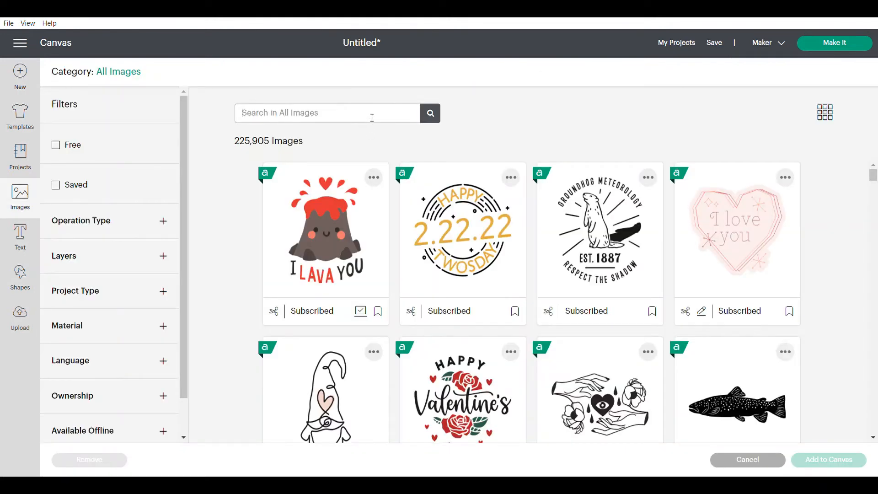
- Search the image library for "valentine" and add the Cupid image and the "Valentine's Day" script lettering to the canvas
type("valentine")
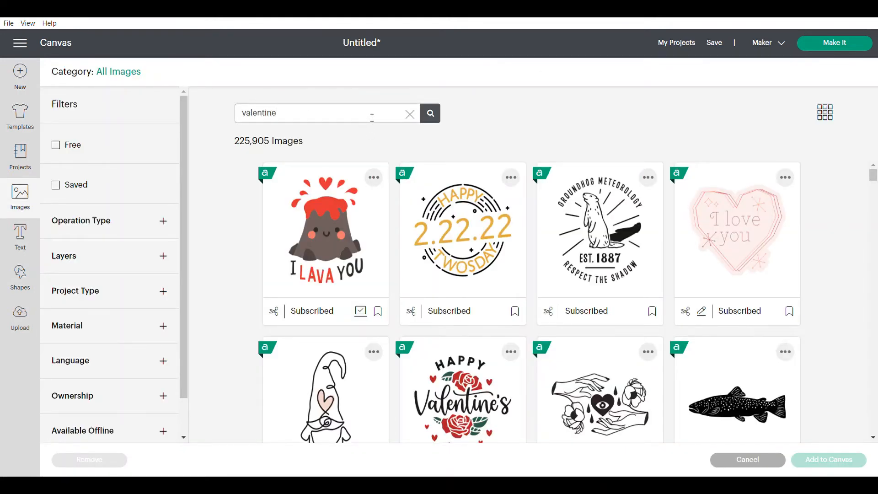
key("Return")
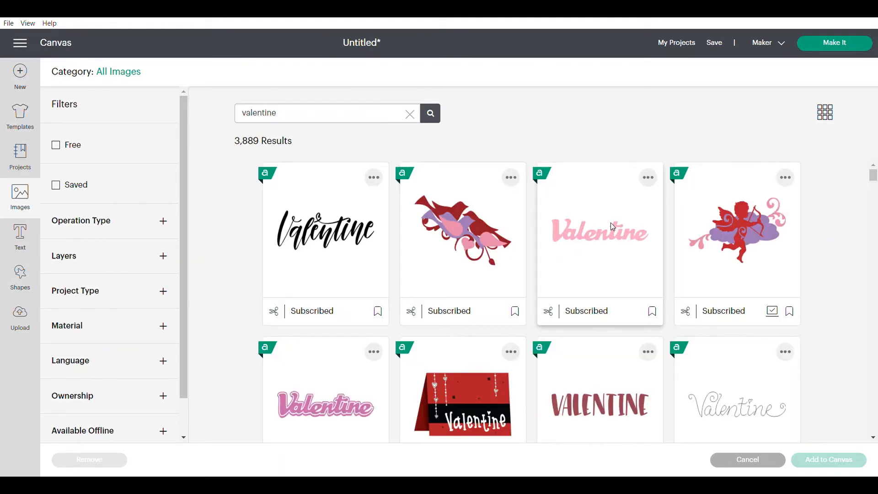
left_click(758, 256)
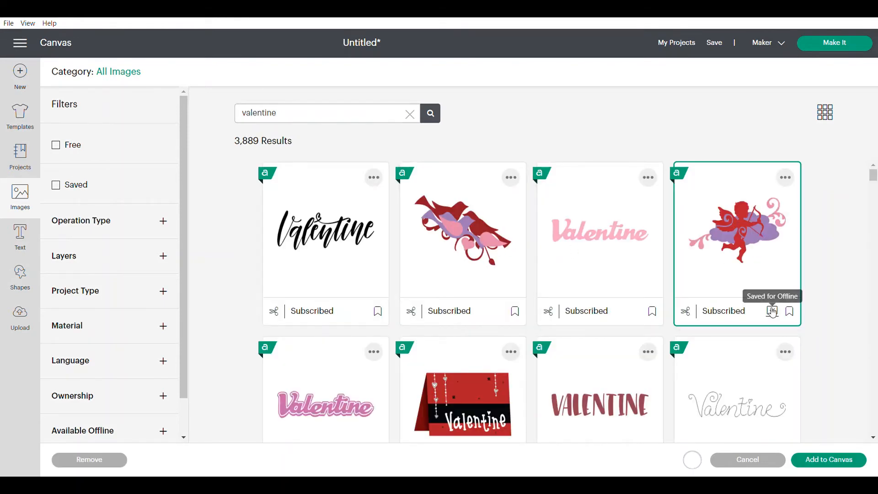
scroll(567, 290, "down", 5)
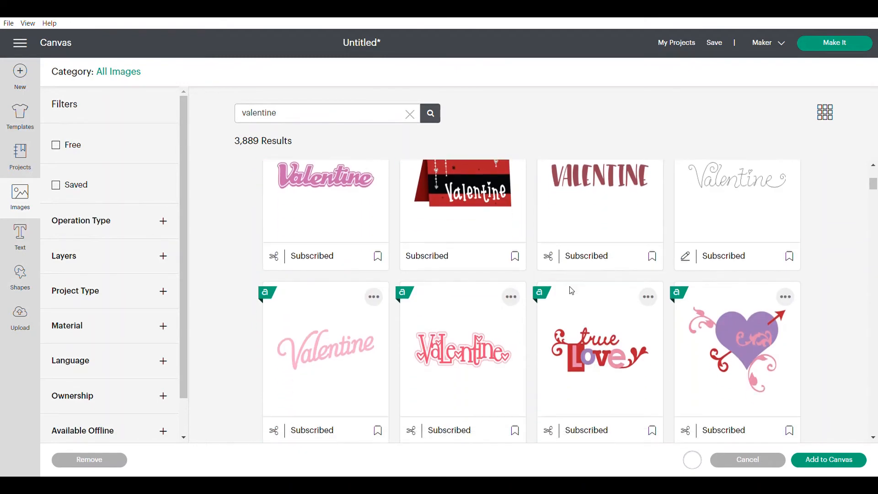
scroll(628, 252, "down", 5)
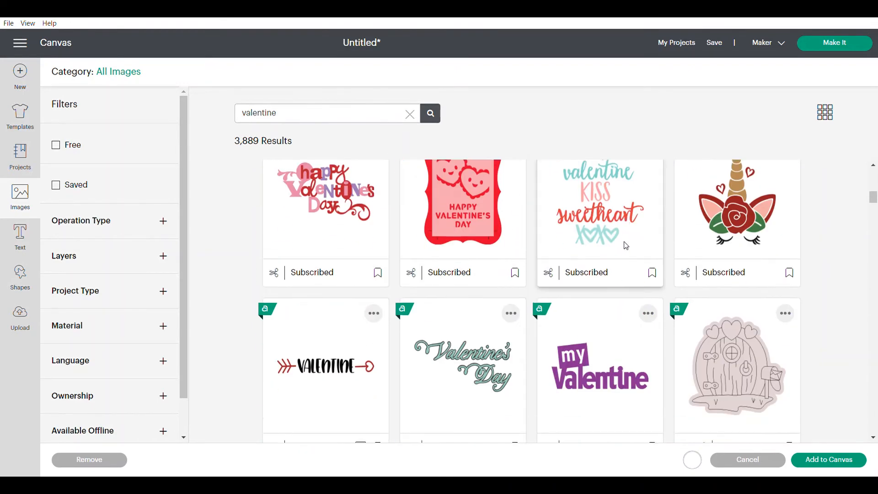
scroll(627, 247, "up", 5)
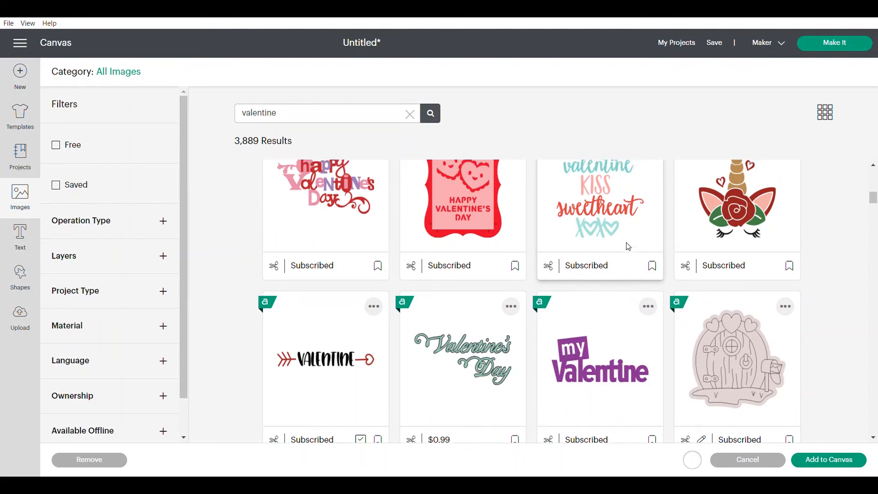
scroll(629, 252, "down", 10)
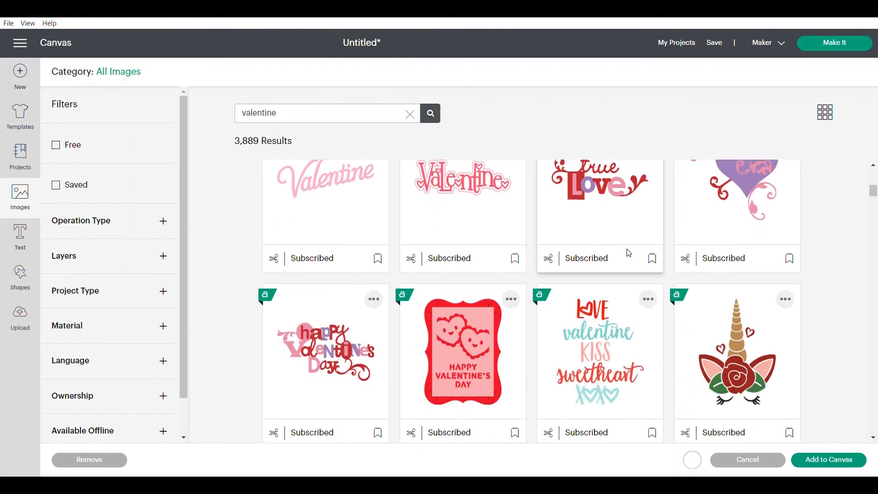
left_click(498, 320)
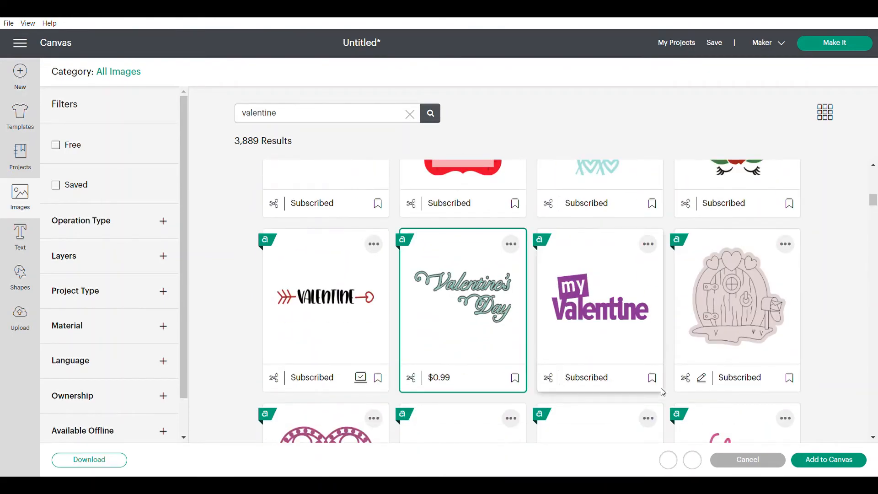
left_click(827, 461)
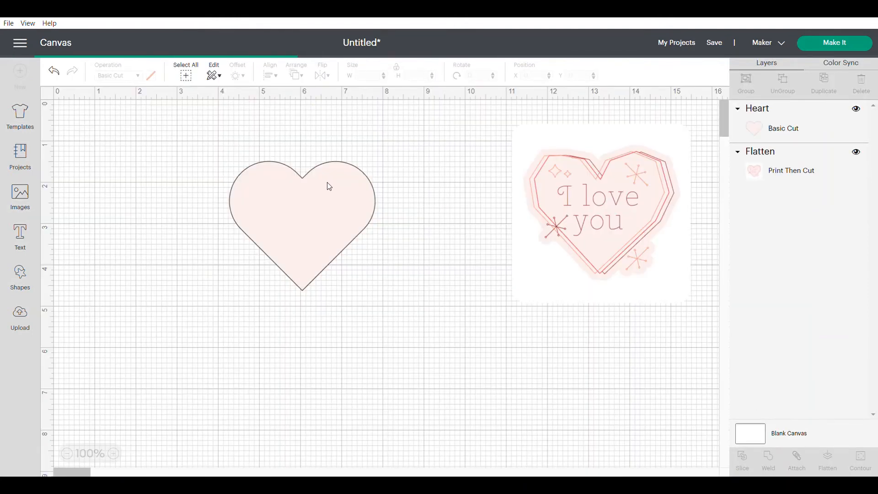
- Scale down the "Valentine's Day" lettering and place it across the upper part of the pale pink heart
left_click_drag(264, 187, 252, 153)
left_click(368, 289)
left_click_drag(351, 238, 336, 195)
- Shrink the Cupid image to about 1.38 × 0.85 in and place it below the lettering in the heart's lower part
left_click_drag(177, 336, 280, 283)
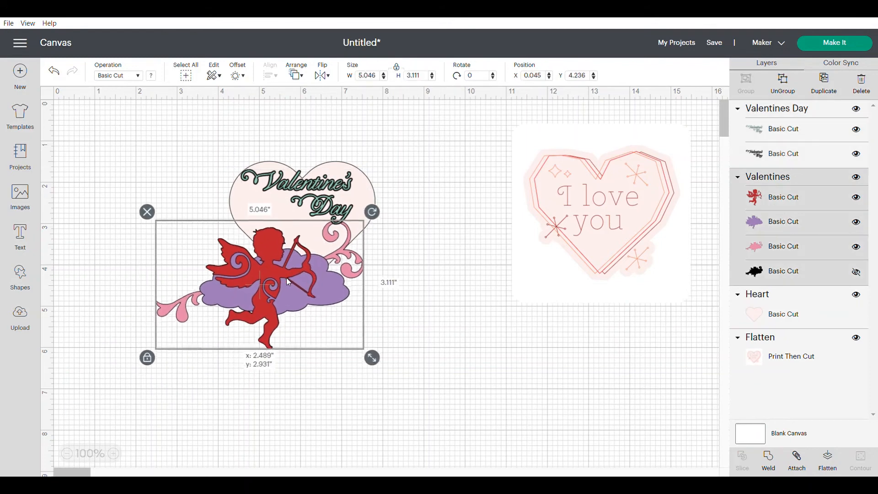
left_click_drag(363, 358, 309, 246)
left_click(319, 208)
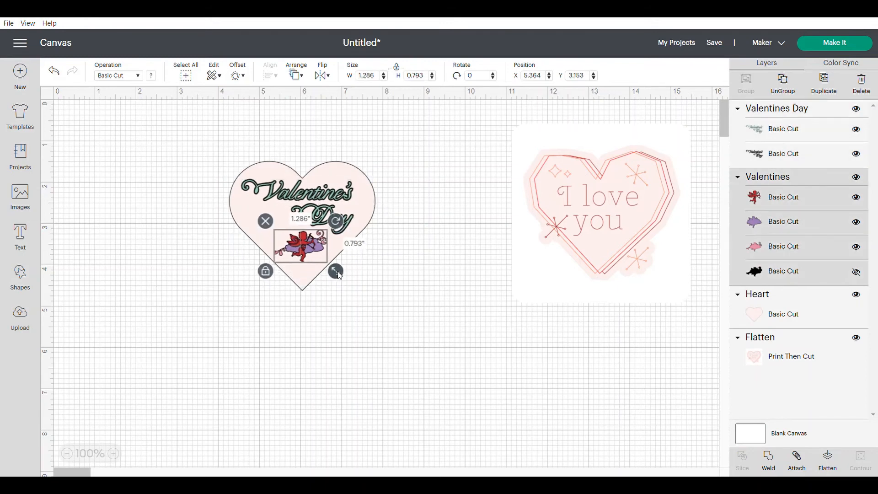
left_click_drag(336, 272, 339, 273)
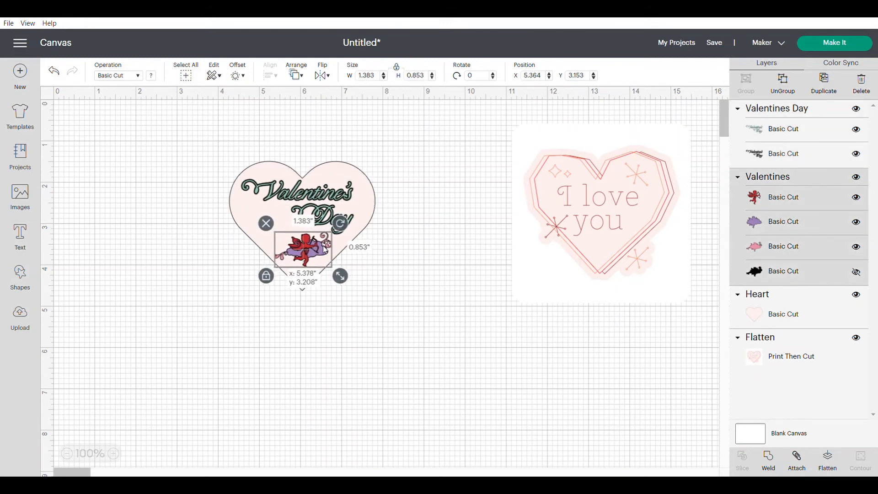
- Align the heart, the "Valentine's Day" lettering and the Cupid image on a common horizontal centre
left_click_drag(341, 313, 275, 150)
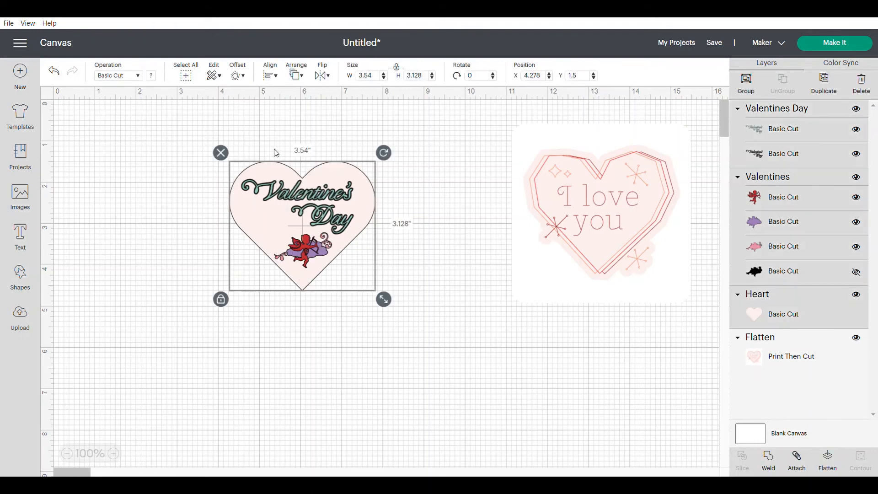
left_click(269, 76)
left_click(306, 121)
left_click(322, 120)
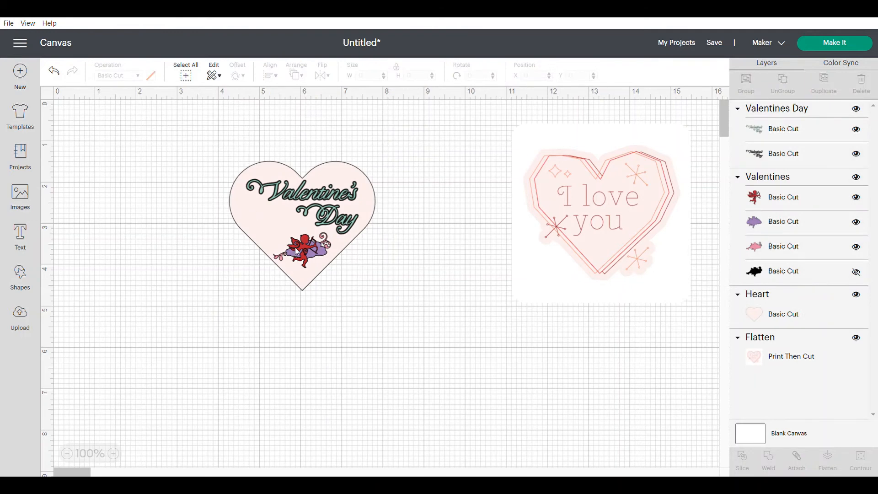
- Enlarge the heart, lettering and Cupid together to about 4.72 × 4.17 in and move them to about X 4.07, Y 1.18
left_click_drag(281, 128, 422, 202)
left_click_drag(267, 120, 417, 340)
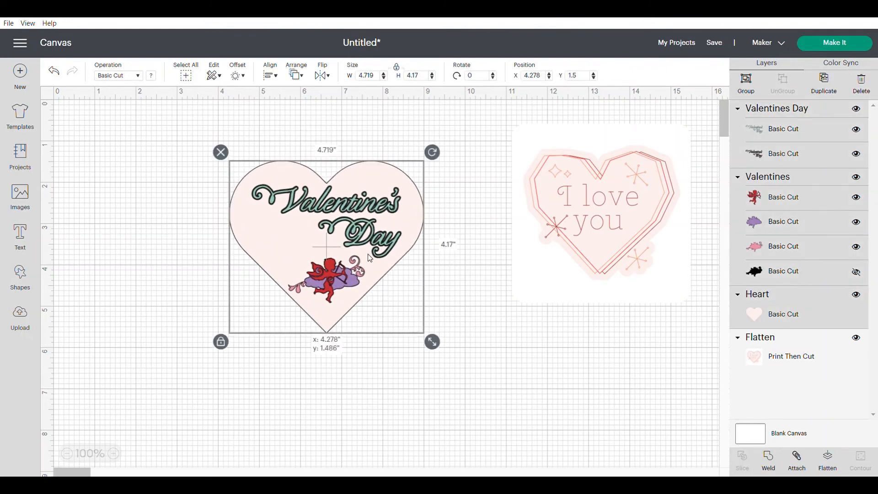
left_click_drag(364, 278, 356, 265)
left_click(455, 173)
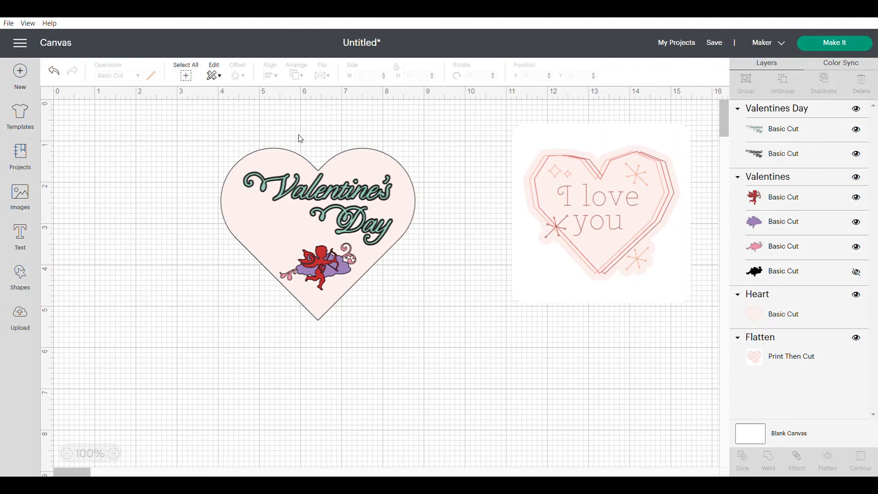
- Flatten the heart, lettering and Cupid into one printable layer, preview both designs on the cutting mat, and leave the preview
left_click_drag(206, 123, 448, 338)
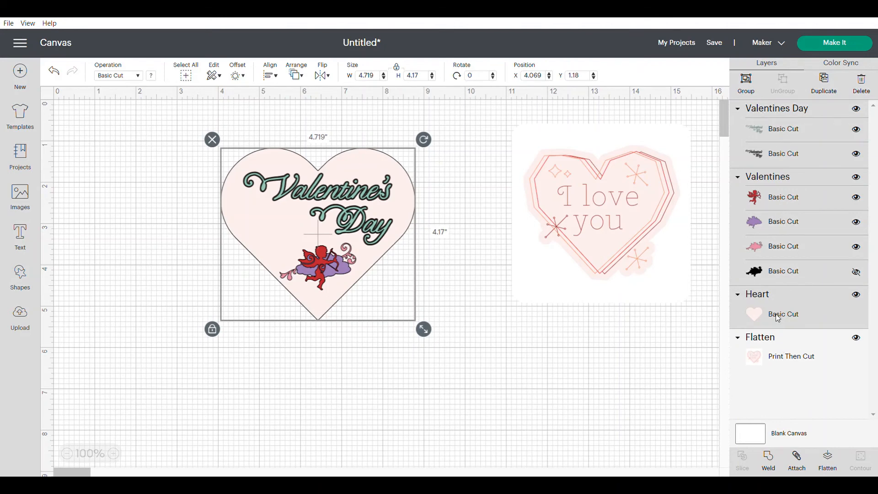
left_click(832, 462)
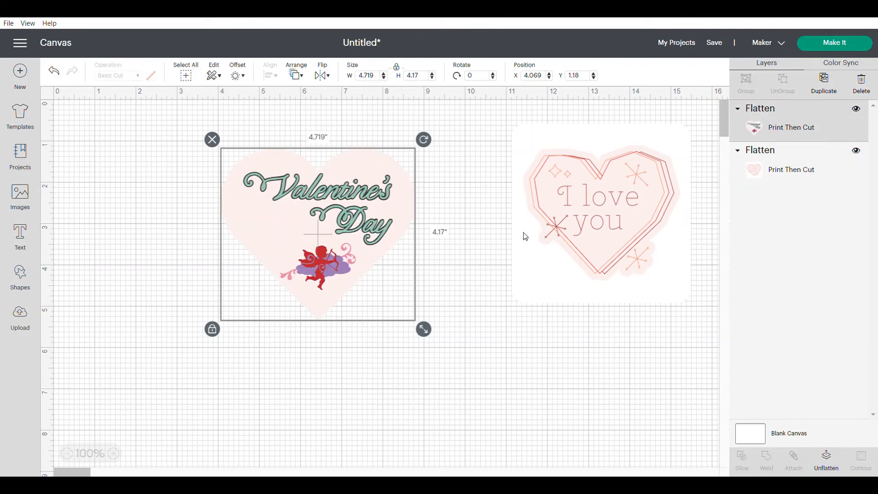
left_click(488, 213)
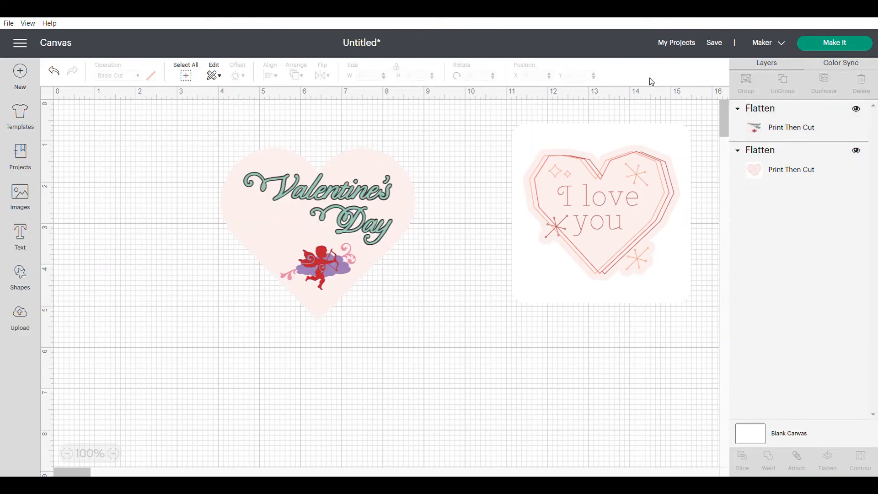
left_click(829, 45)
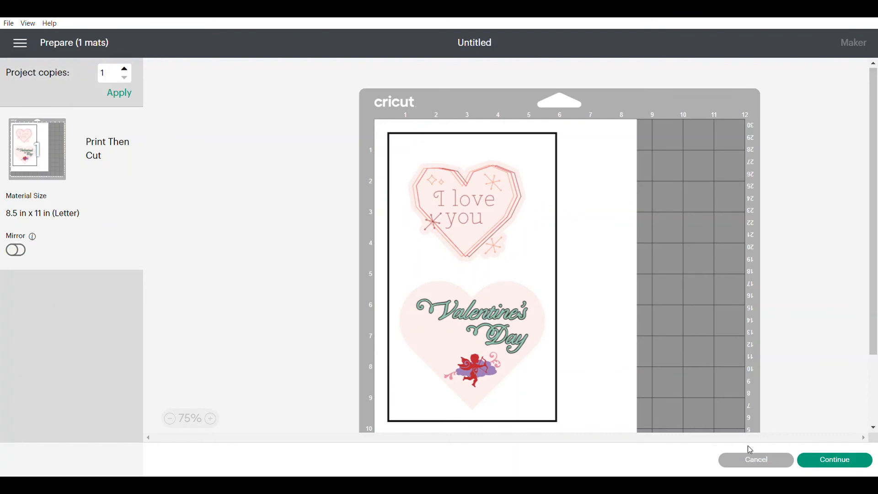
left_click(770, 459)
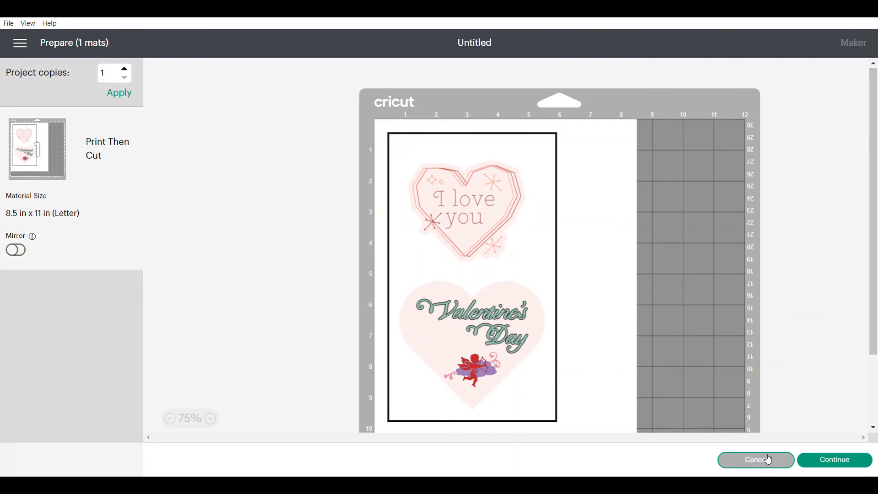